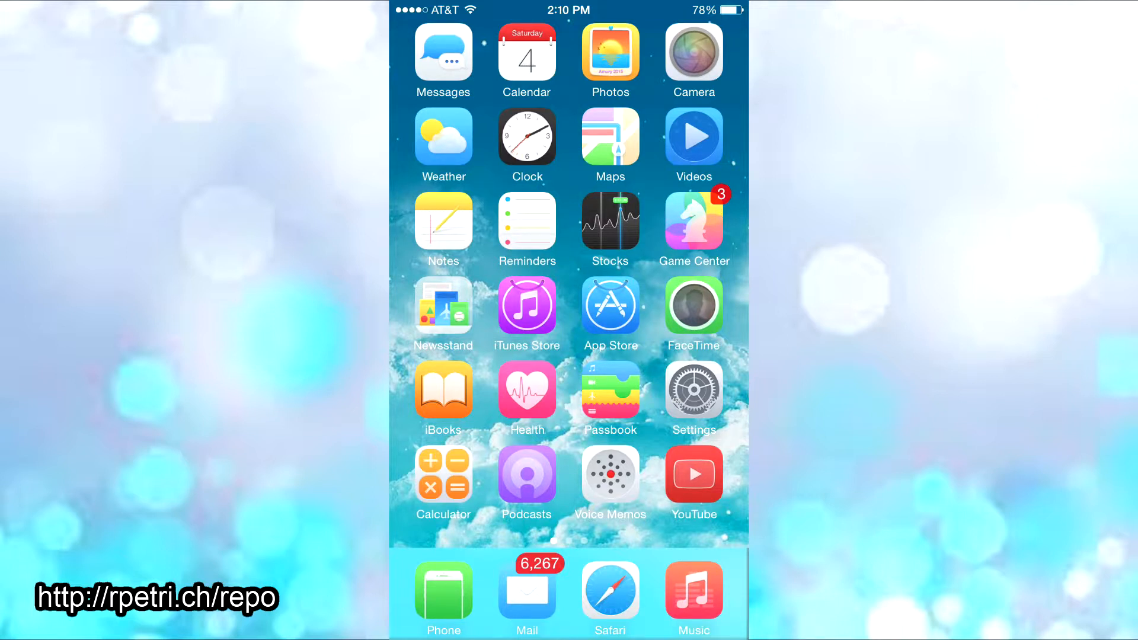
Set Cask's Style to Fade in its Settings panel and head back to the list
click(694, 389)
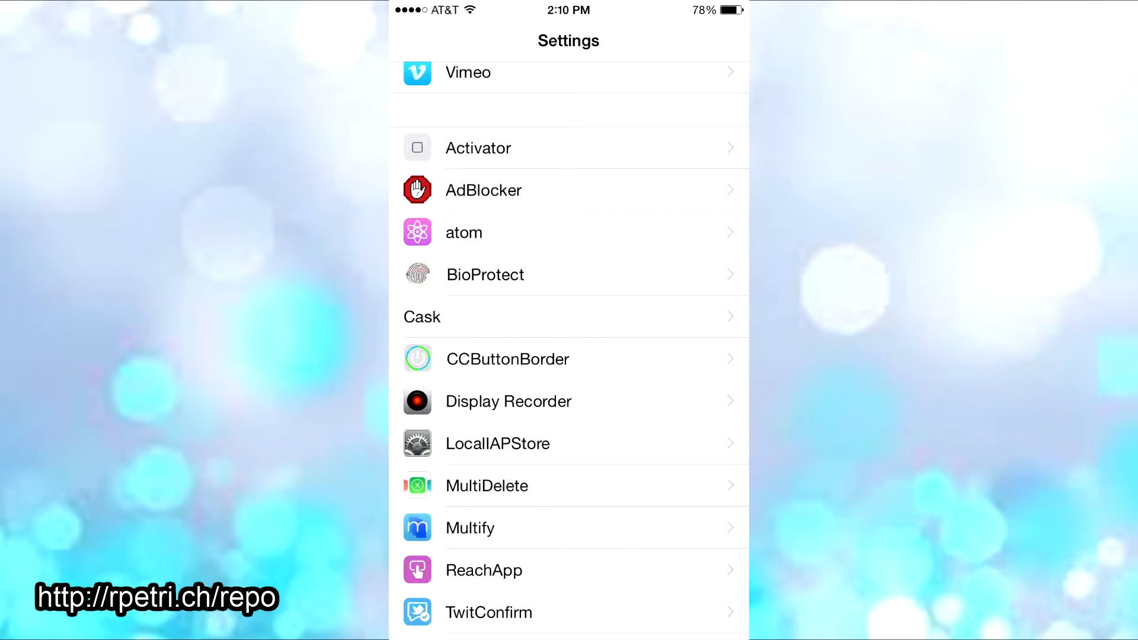
click(568, 317)
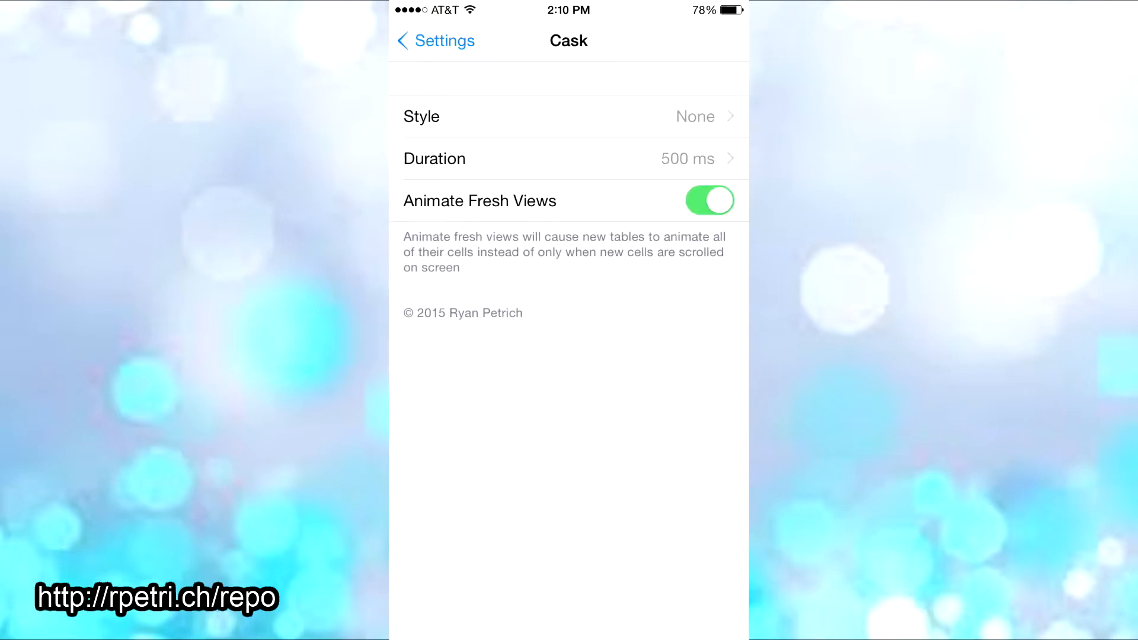
click(658, 119)
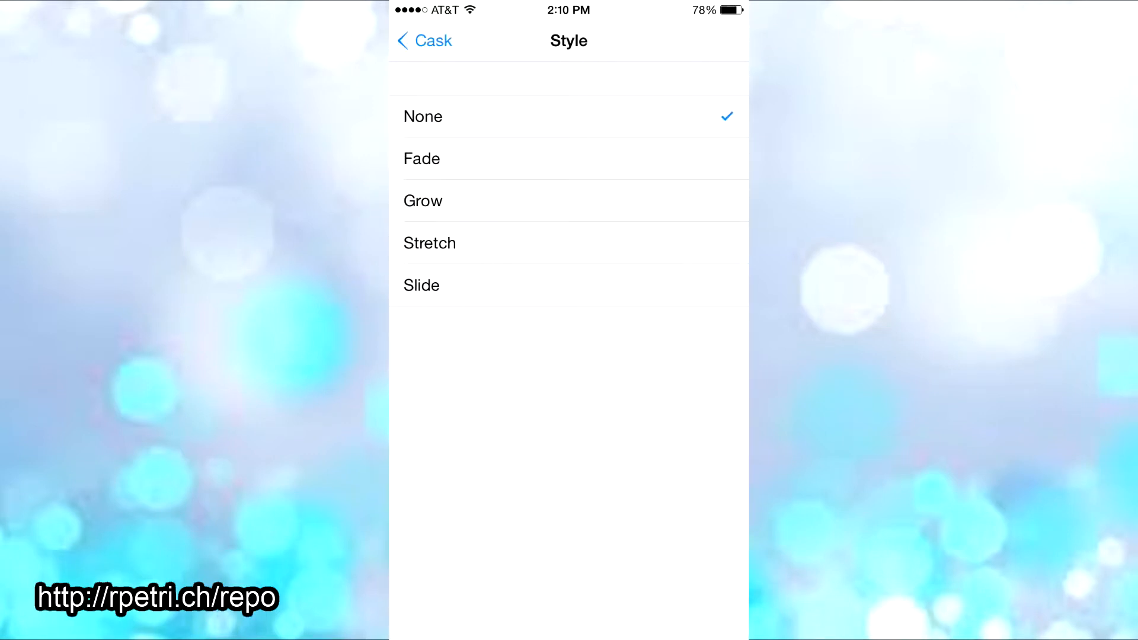
click(647, 158)
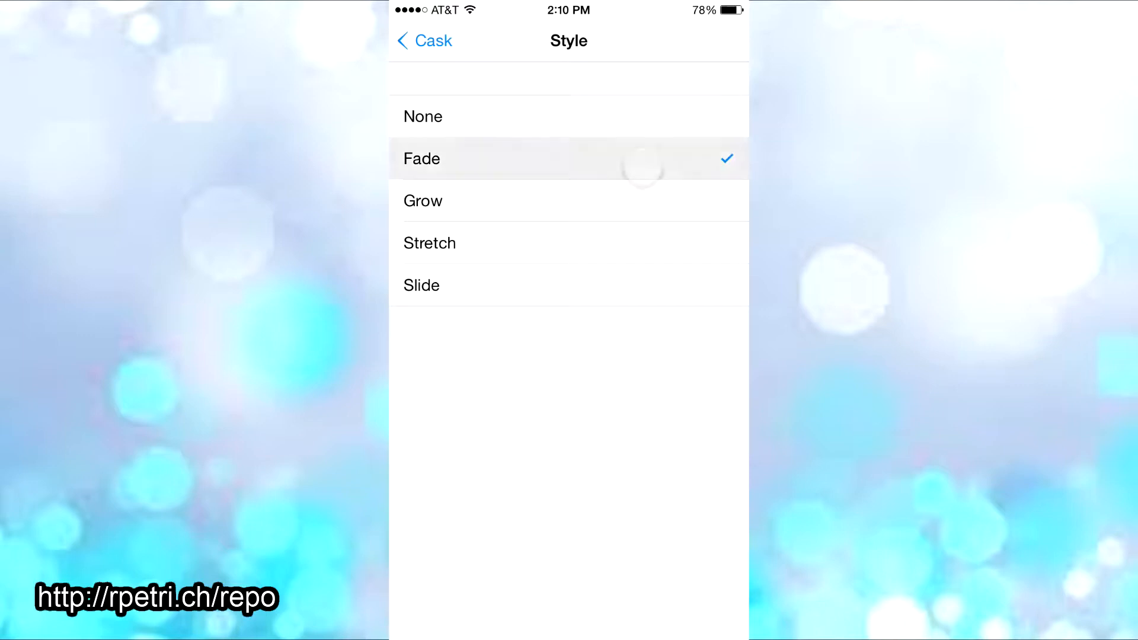
click(424, 40)
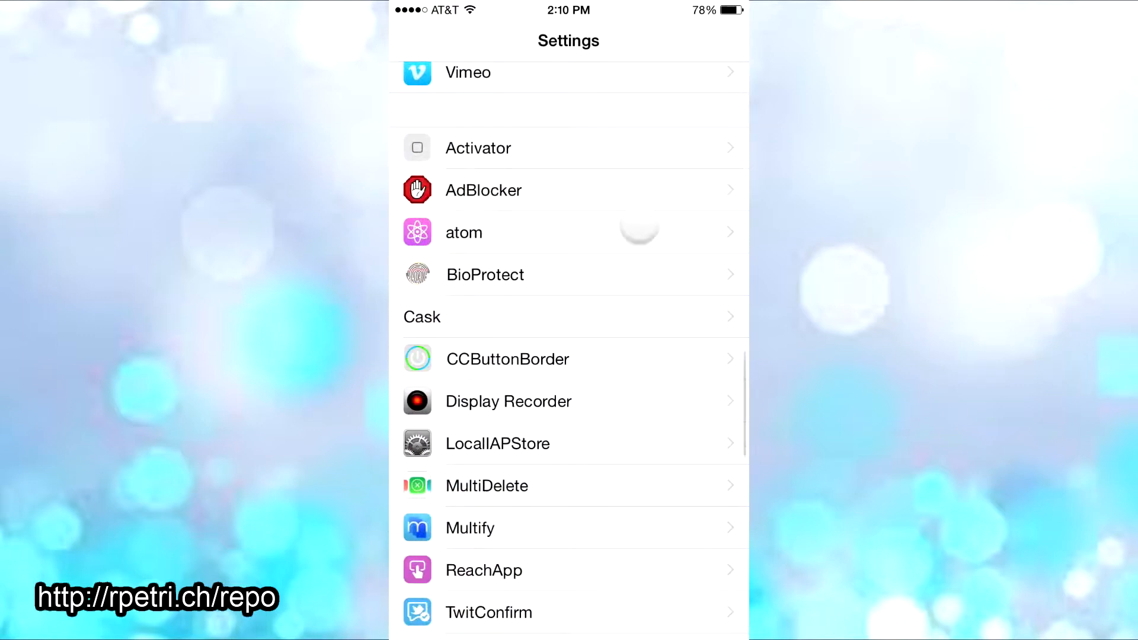
scroll(622, 267, up, 5)
scroll(622, 267, up, 5)
scroll(623, 267, up, 5)
scroll(649, 188, up, 5)
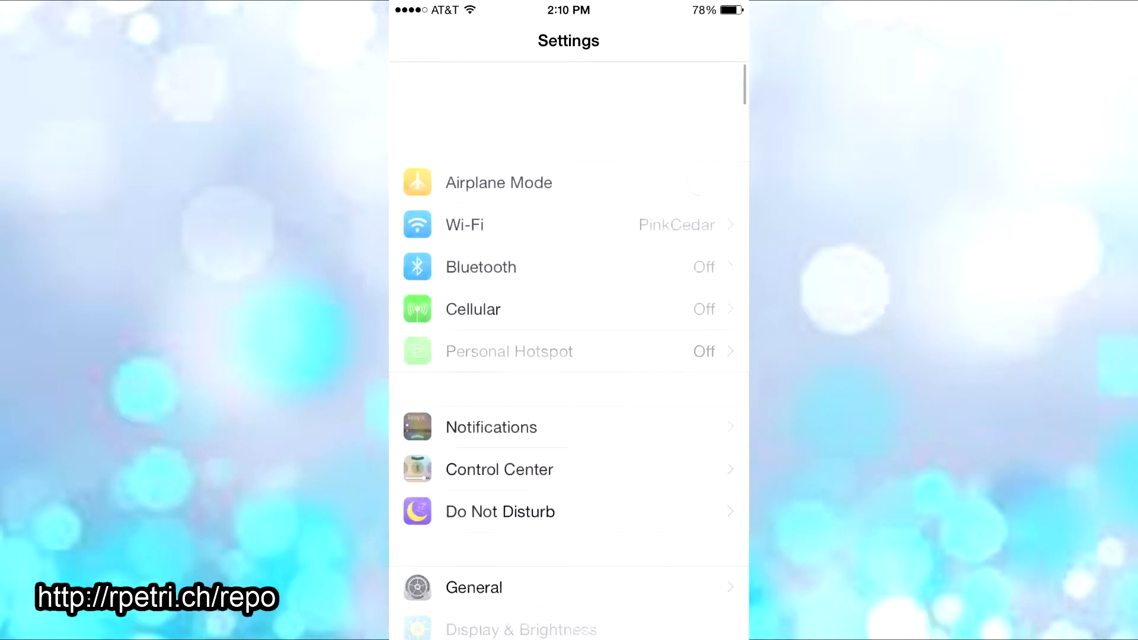
scroll(657, 240, down, 3)
scroll(658, 240, down, 3)
scroll(659, 268, down, 4)
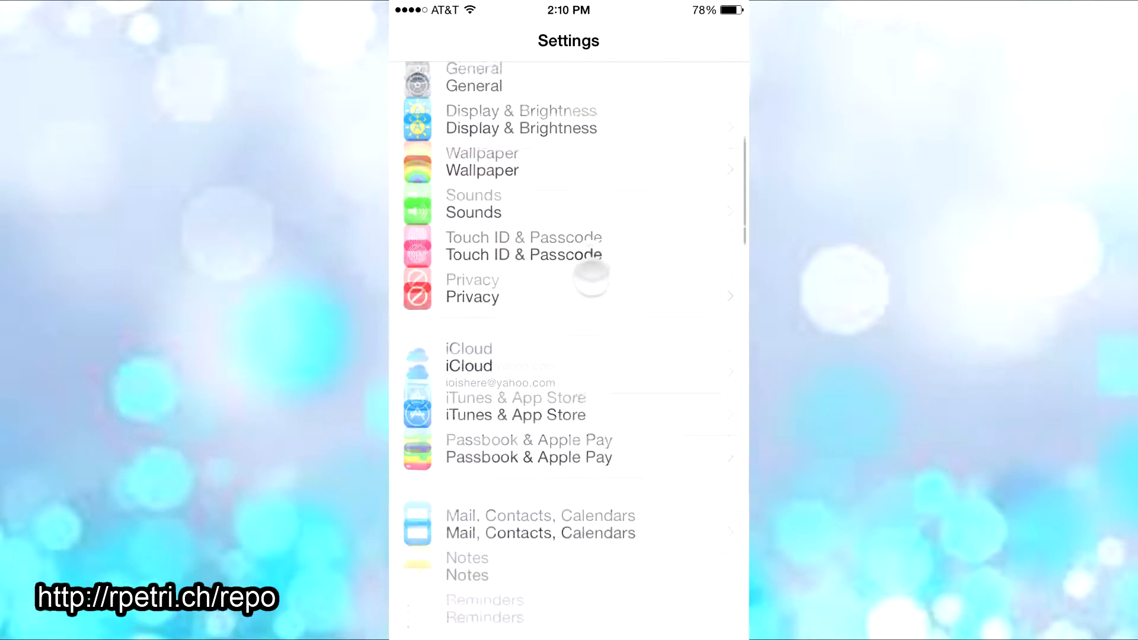
scroll(658, 267, down, 3)
scroll(658, 312, down, 2)
scroll(662, 266, down, 2)
scroll(662, 267, down, 3)
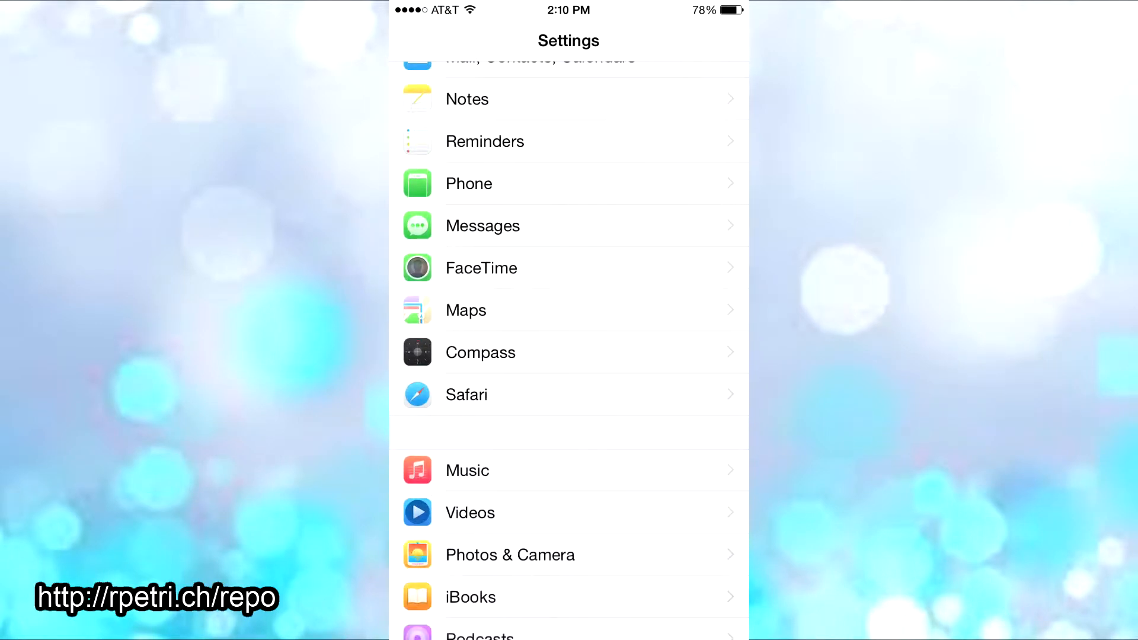
scroll(623, 338, down, 3)
scroll(622, 285, down, 3)
scroll(622, 241, down, 3)
scroll(569, 321, down, 4)
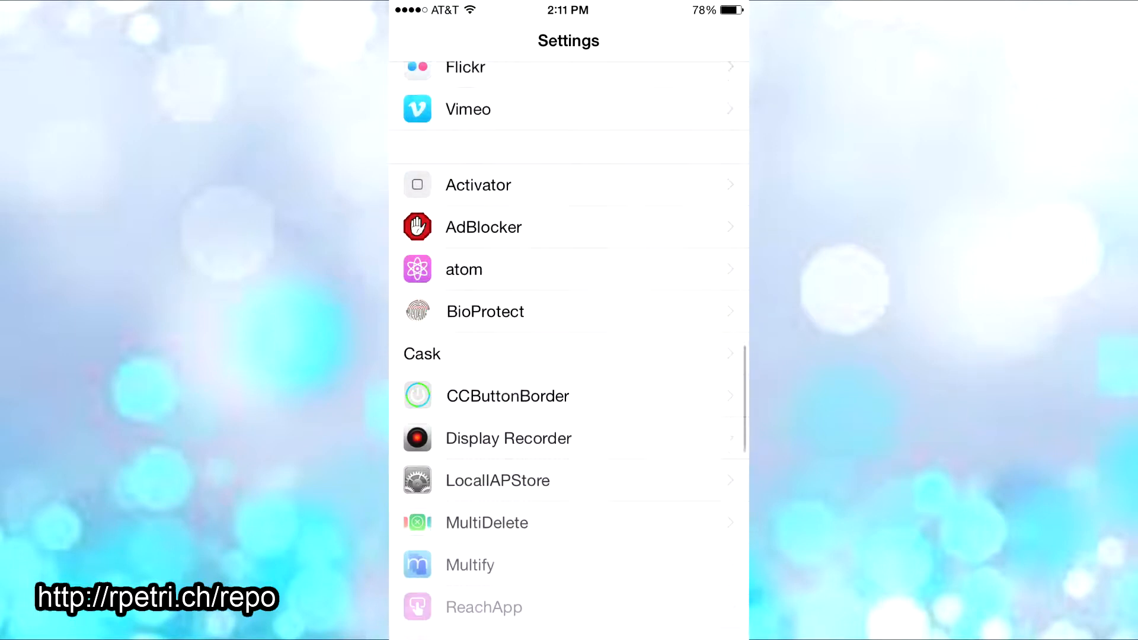
scroll(569, 320, down, 2)
scroll(569, 320, down, 2)
scroll(582, 160, down, 3)
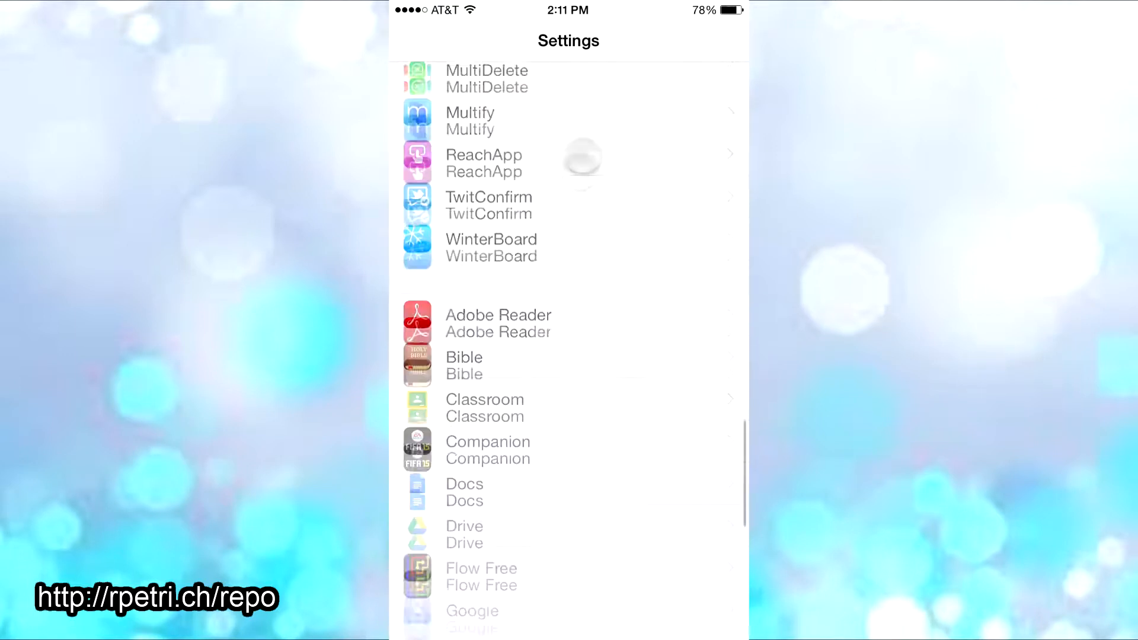
scroll(573, 356, up, 3)
scroll(574, 444, up, 1)
Set Cask's Style to Grow and return to the main Settings list
click(569, 196)
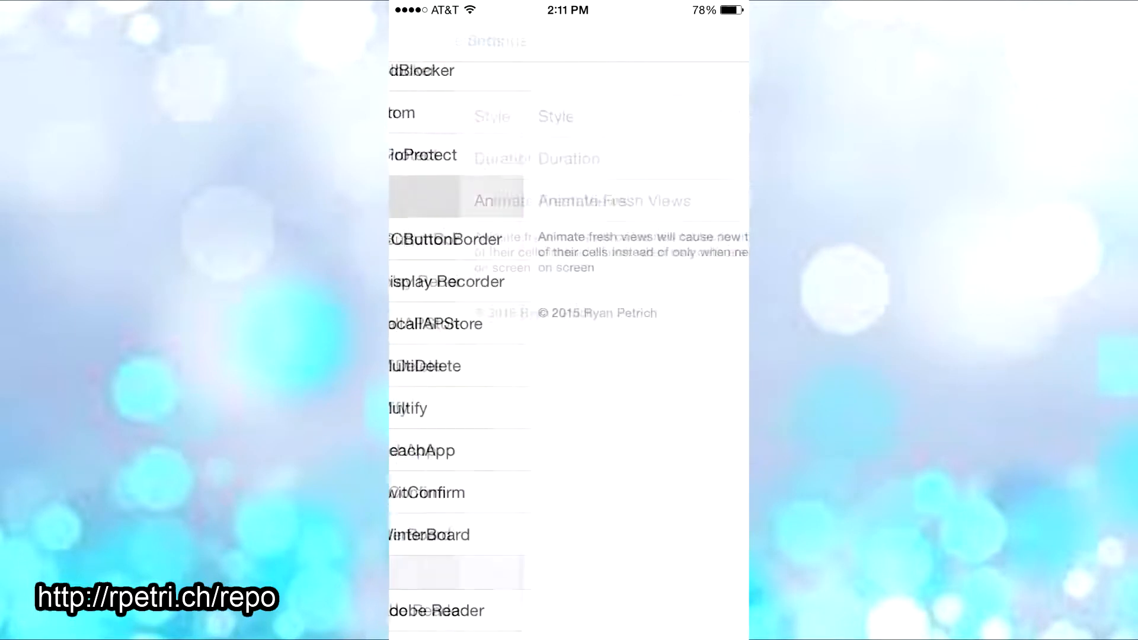
click(569, 116)
click(577, 198)
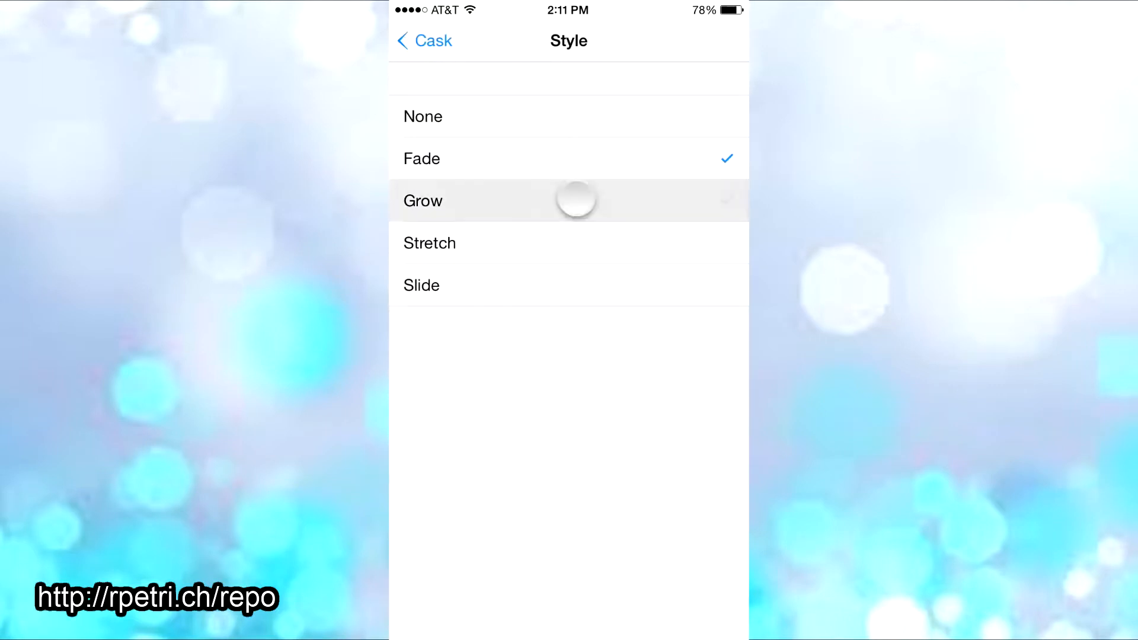
drag(391, 241, 623, 241)
click(419, 40)
scroll(569, 320, up, 10)
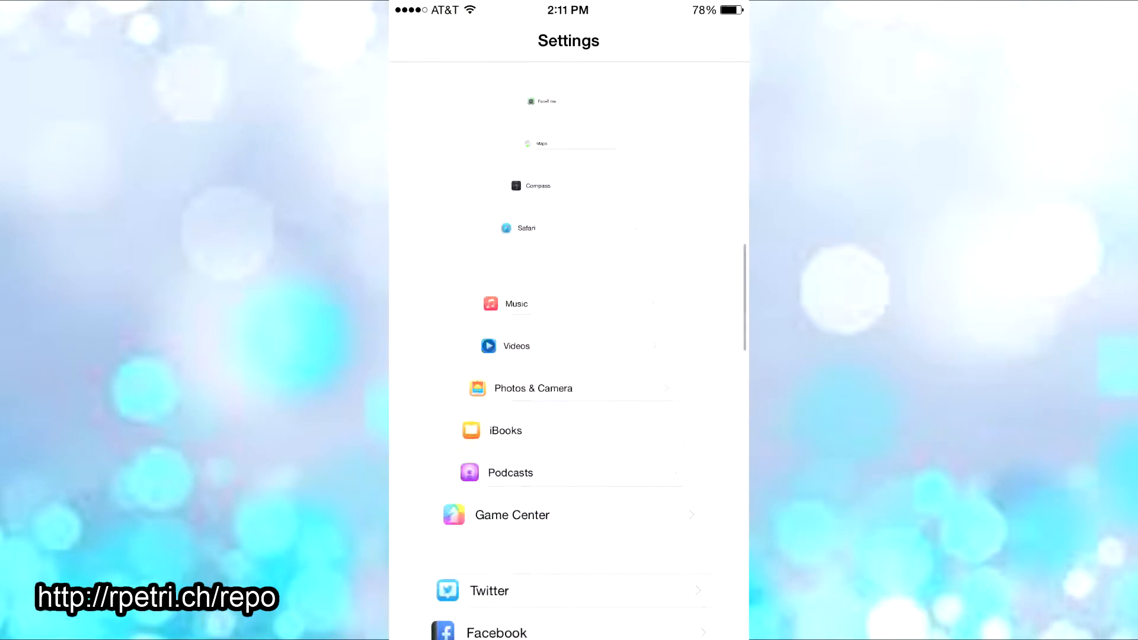
Preview the Grow animation by visiting Reminders, then reopen Cask's settings
click(569, 482)
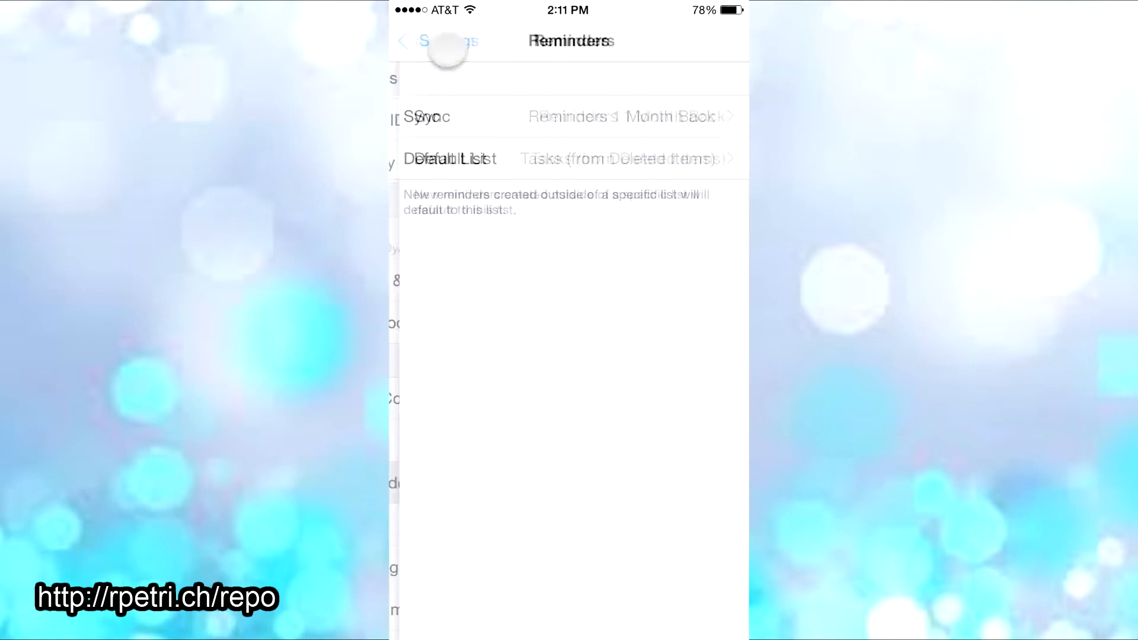
click(419, 40)
scroll(570, 320, up, 10)
scroll(569, 320, down, 10)
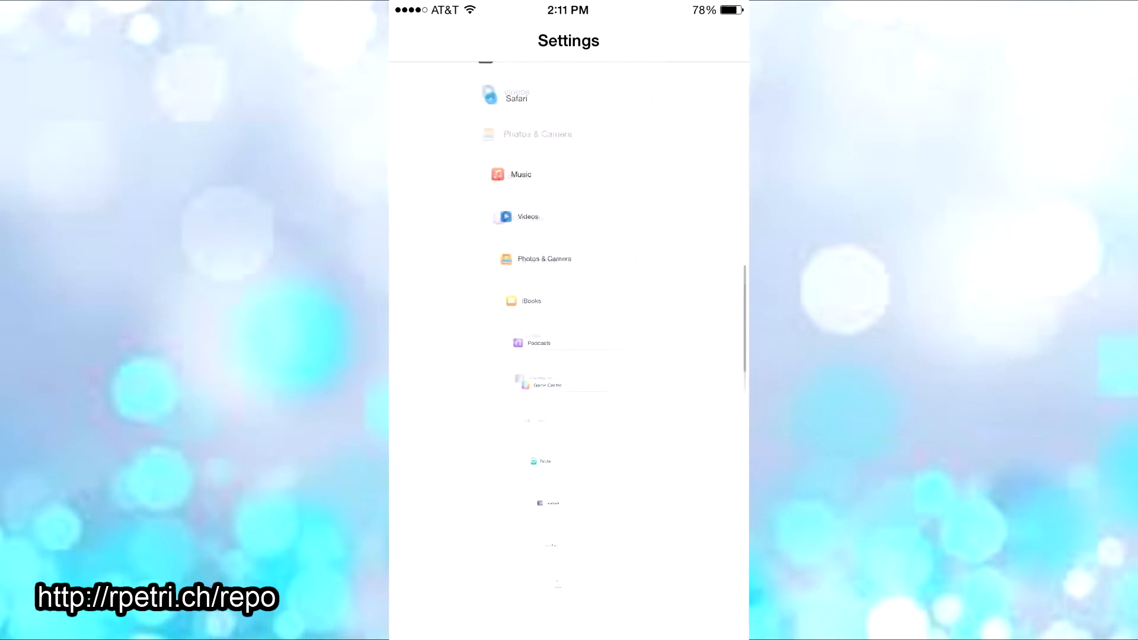
scroll(569, 320, up, 10)
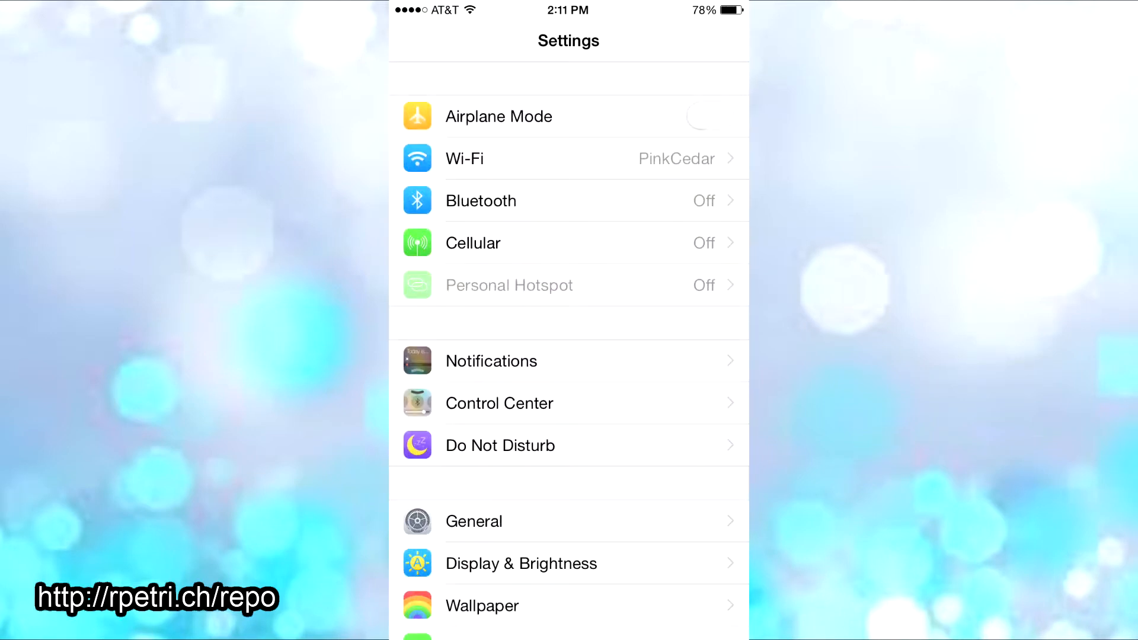
scroll(569, 321, down, 15)
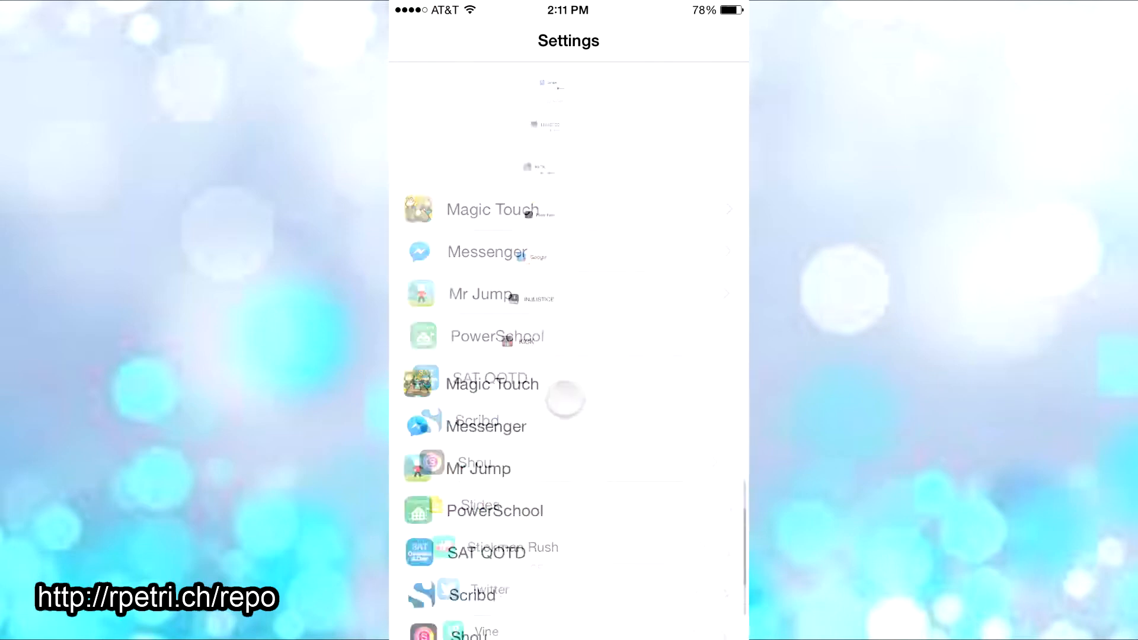
scroll(568, 320, up, 8)
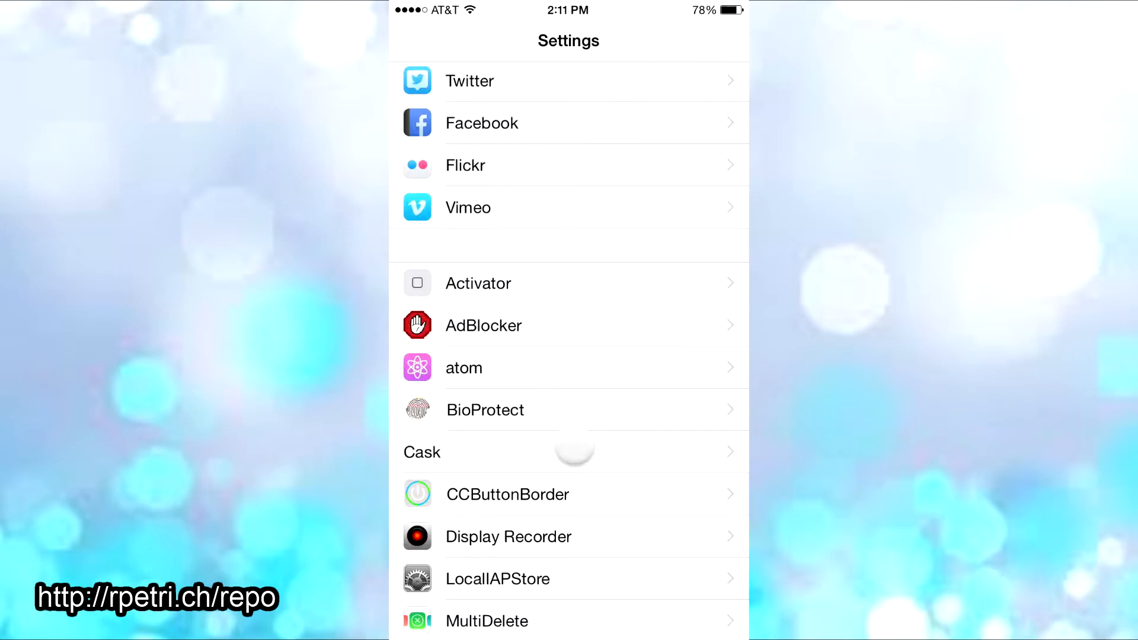
click(573, 451)
Set Cask's Style to Stretch and return to the main Settings list
click(569, 113)
click(570, 242)
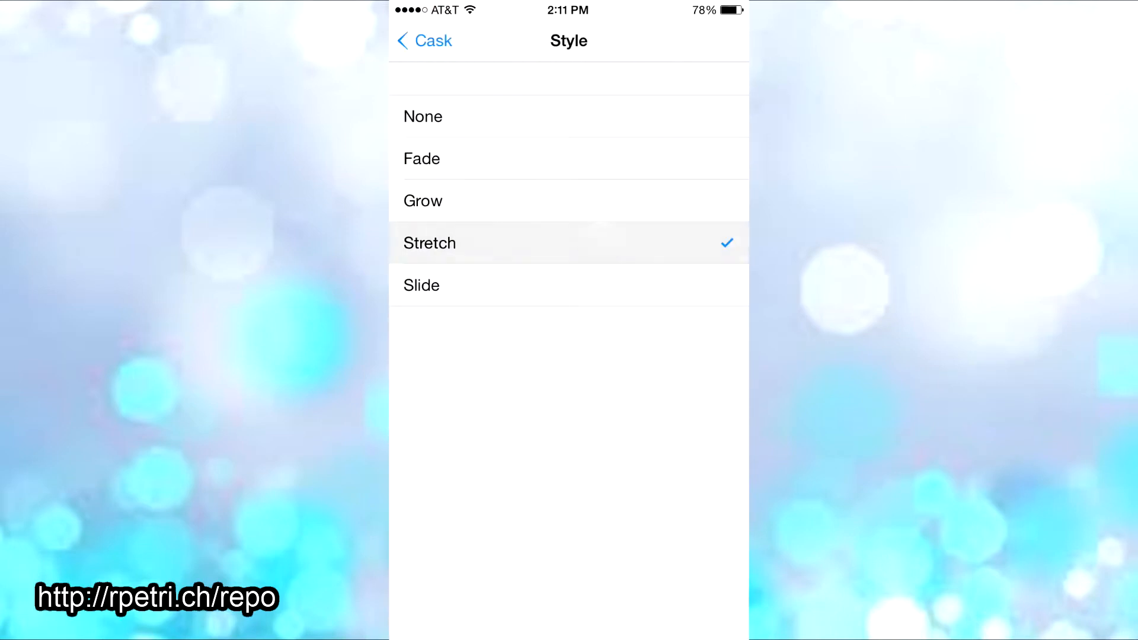
click(425, 39)
drag(629, 184, 599, 532)
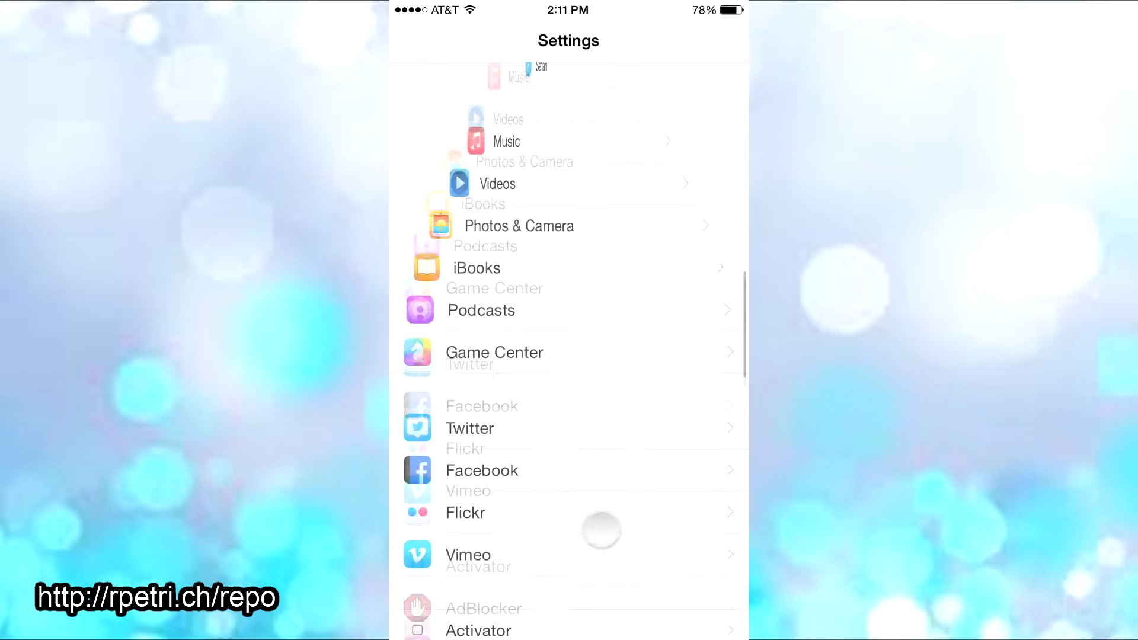
drag(586, 178, 596, 533)
drag(657, 356, 659, 199)
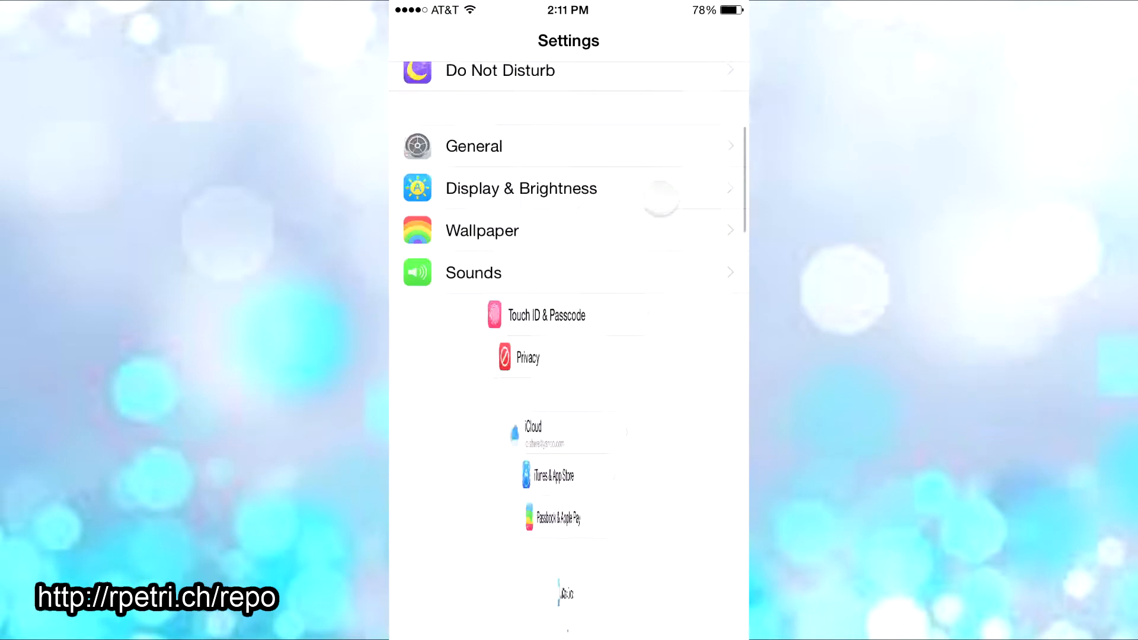
drag(659, 444, 660, 134)
mouse_move(586, 178)
mouse_down()
mouse_move(596, 534)
mouse_move(591, 133)
mouse_up()
Preview the Stretch animation by scrolling Settings and visiting Photos & Camera
drag(569, 223, 587, 498)
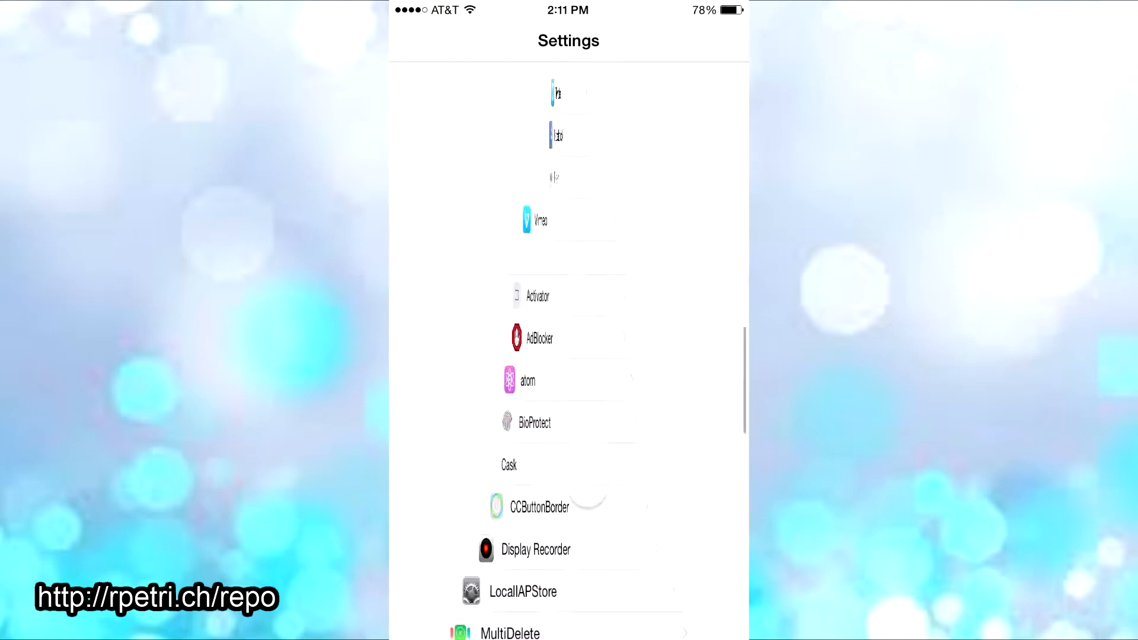
drag(587, 178, 592, 534)
drag(596, 445, 582, 189)
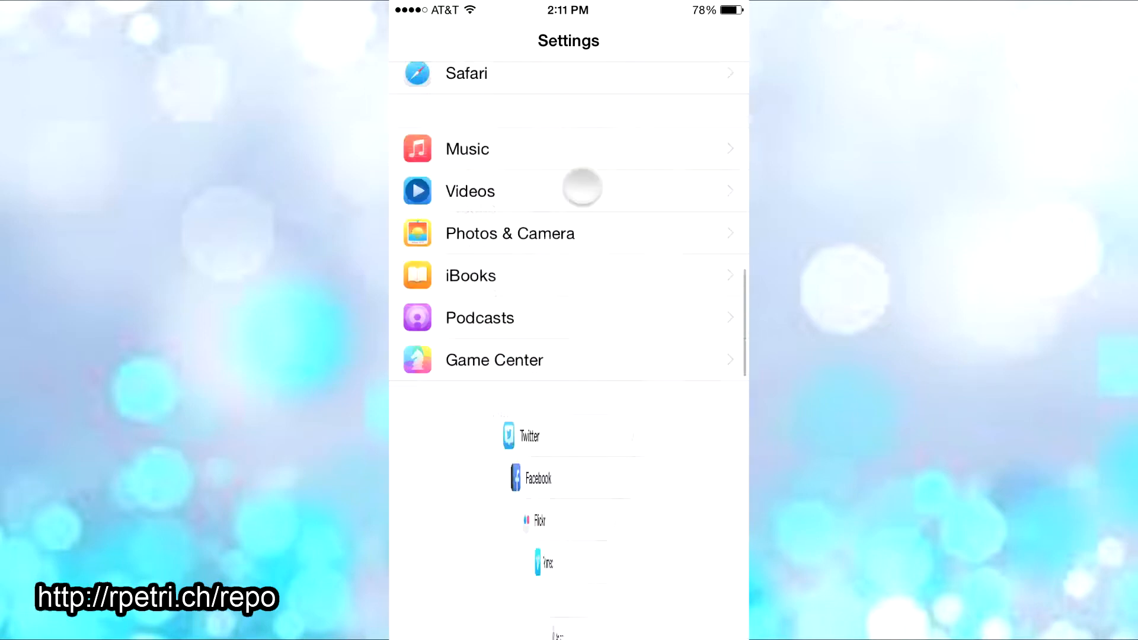
click(622, 231)
click(417, 40)
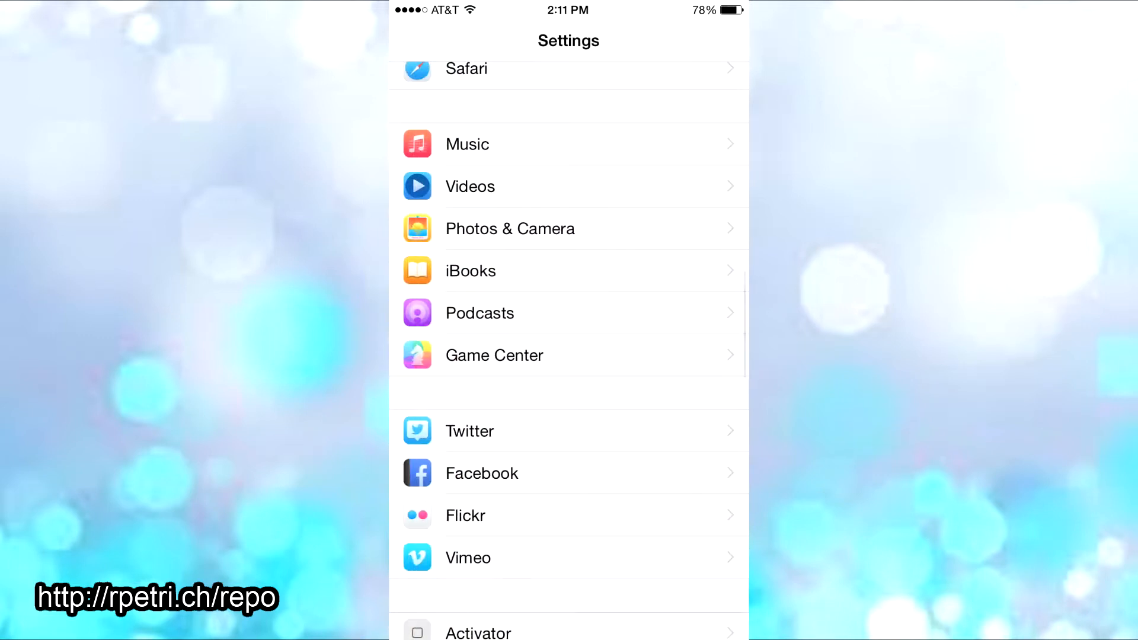
drag(586, 533, 587, 133)
drag(587, 401, 588, 178)
Set Cask's Style to Slide and return to the main Settings list
click(551, 258)
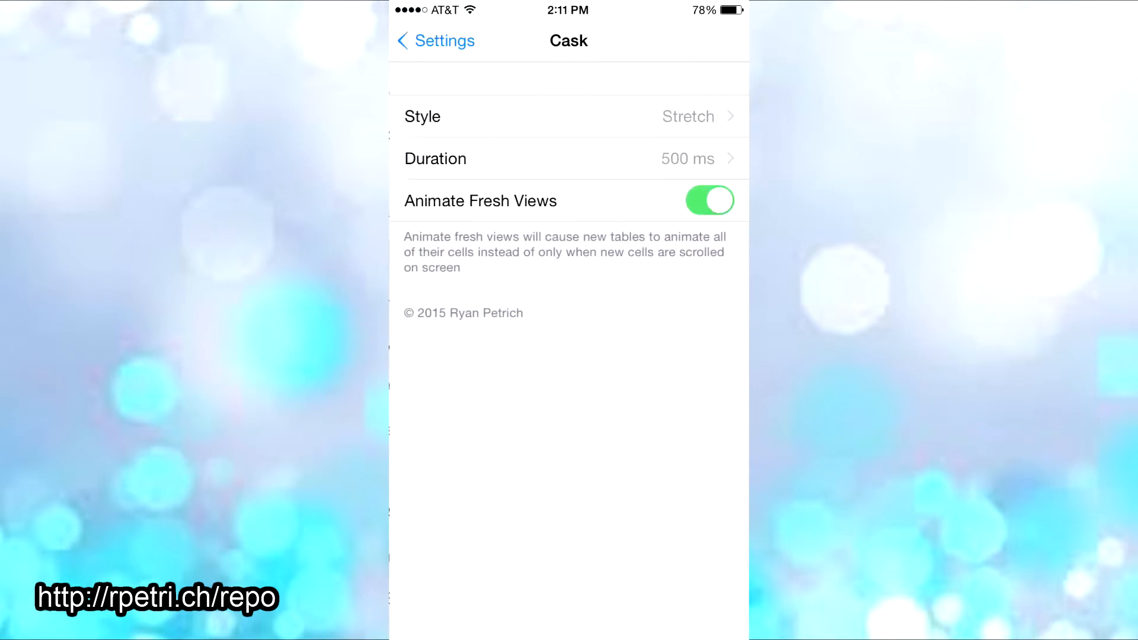
click(613, 115)
click(592, 285)
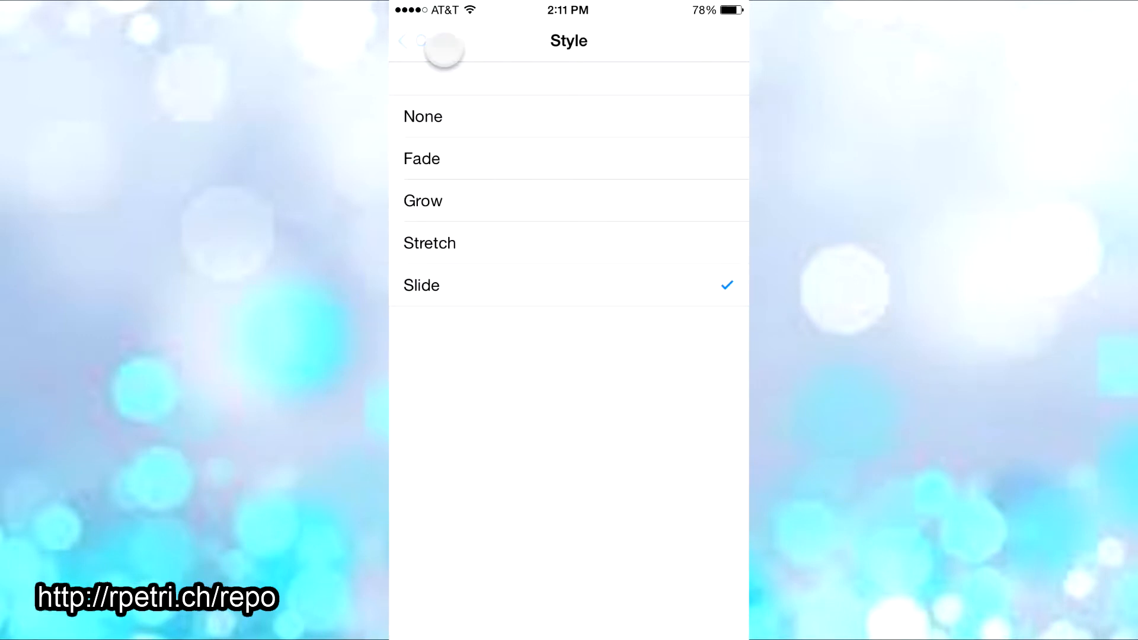
click(418, 40)
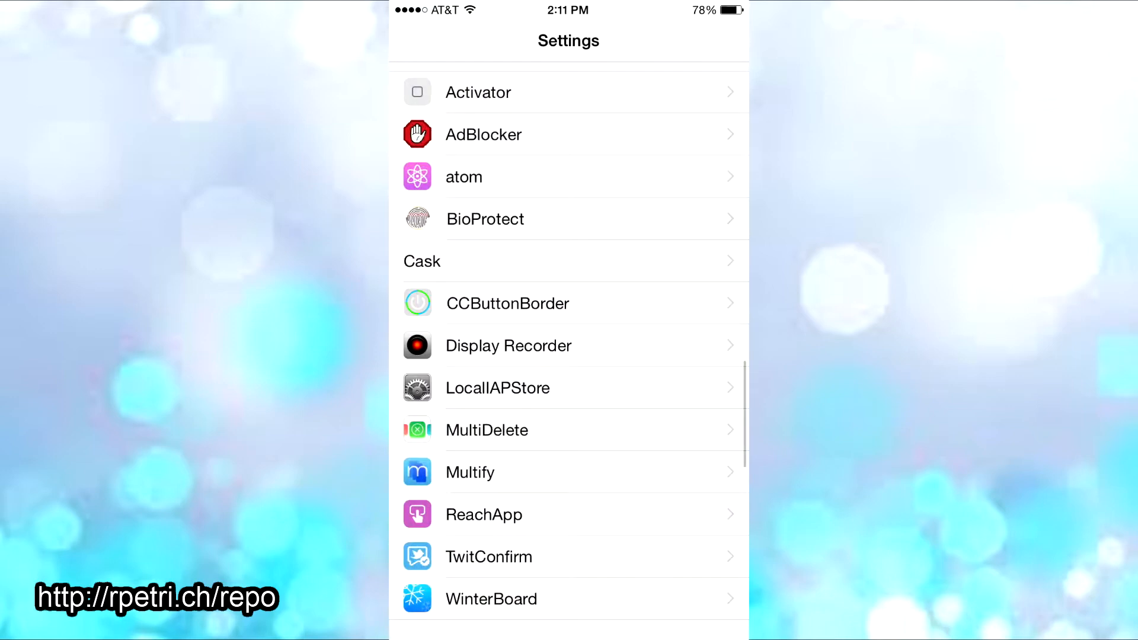
Preview the Slide animation by scrolling the Settings list up and down
drag(569, 179, 569, 534)
drag(569, 489, 569, 134)
drag(569, 445, 569, 178)
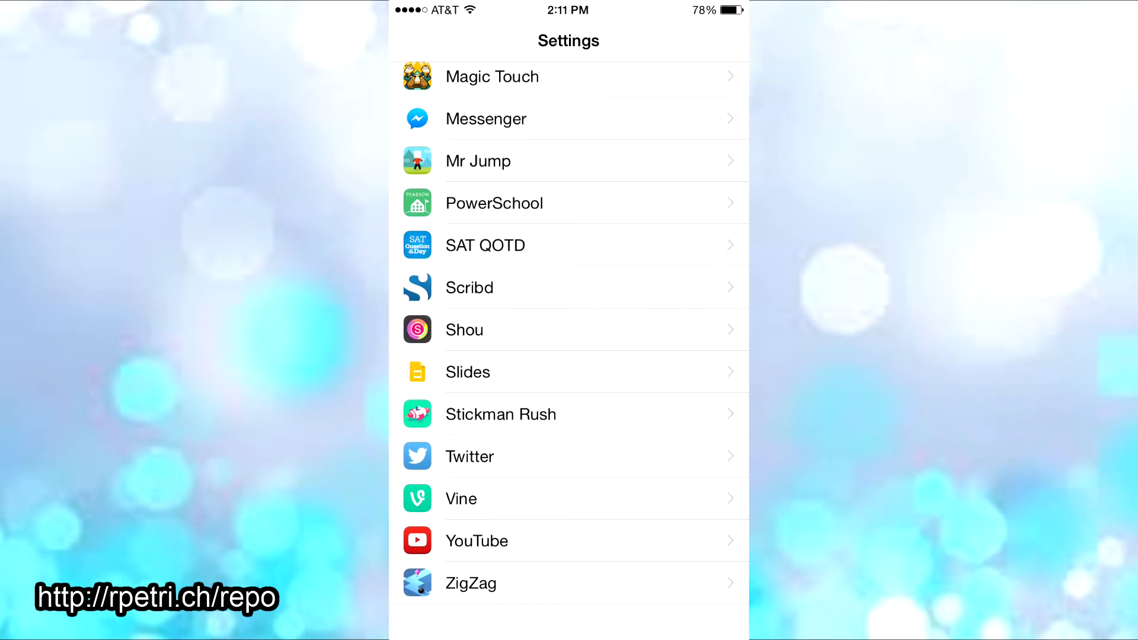
drag(569, 222, 569, 489)
drag(569, 178, 569, 533)
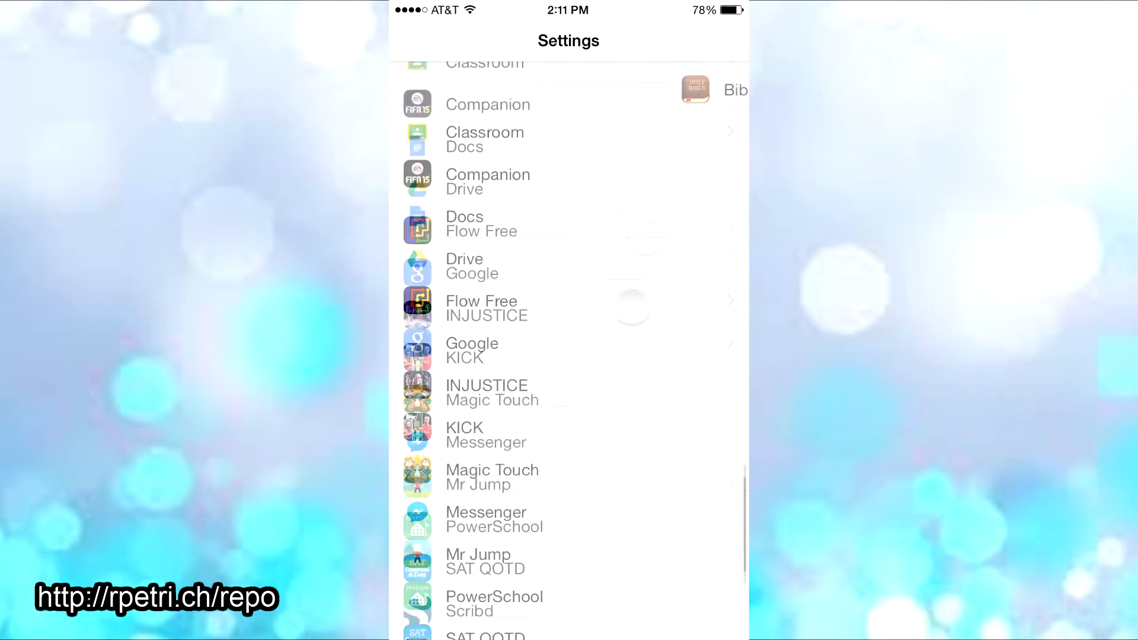
drag(569, 178, 555, 479)
Set Cask's Style to Grow and leave Settings for the Home Screen
click(555, 489)
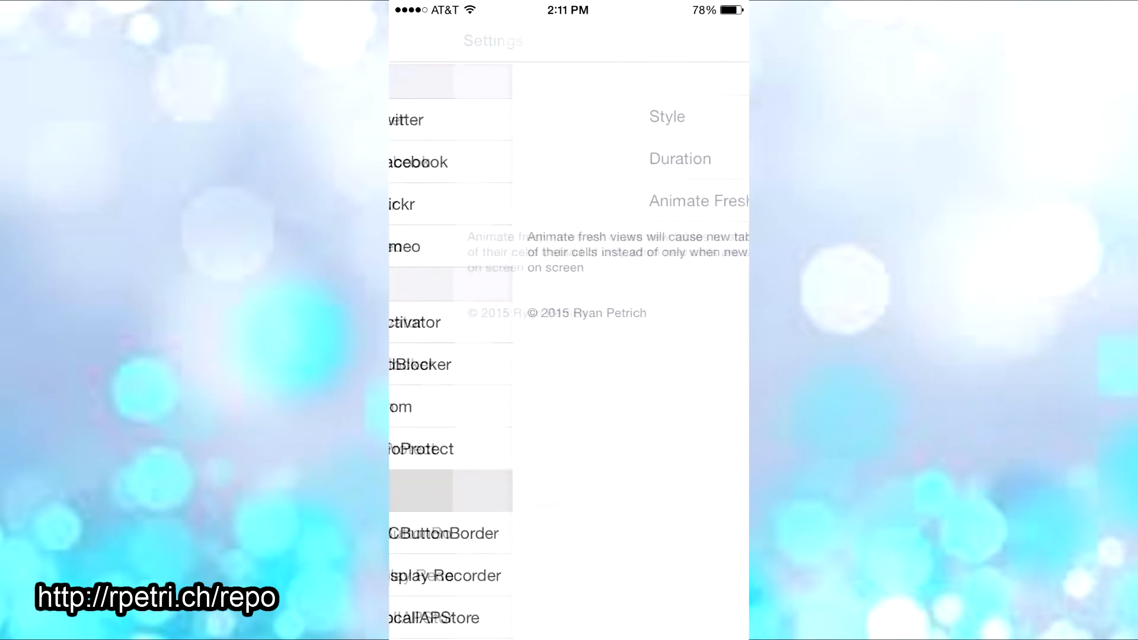
click(622, 115)
click(577, 200)
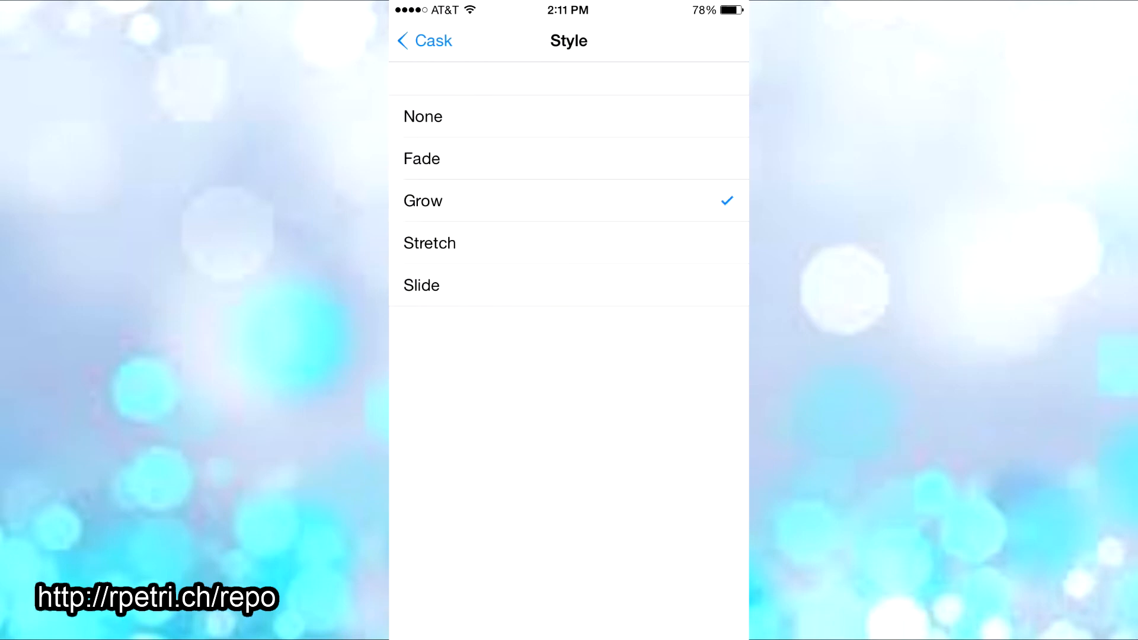
click(424, 41)
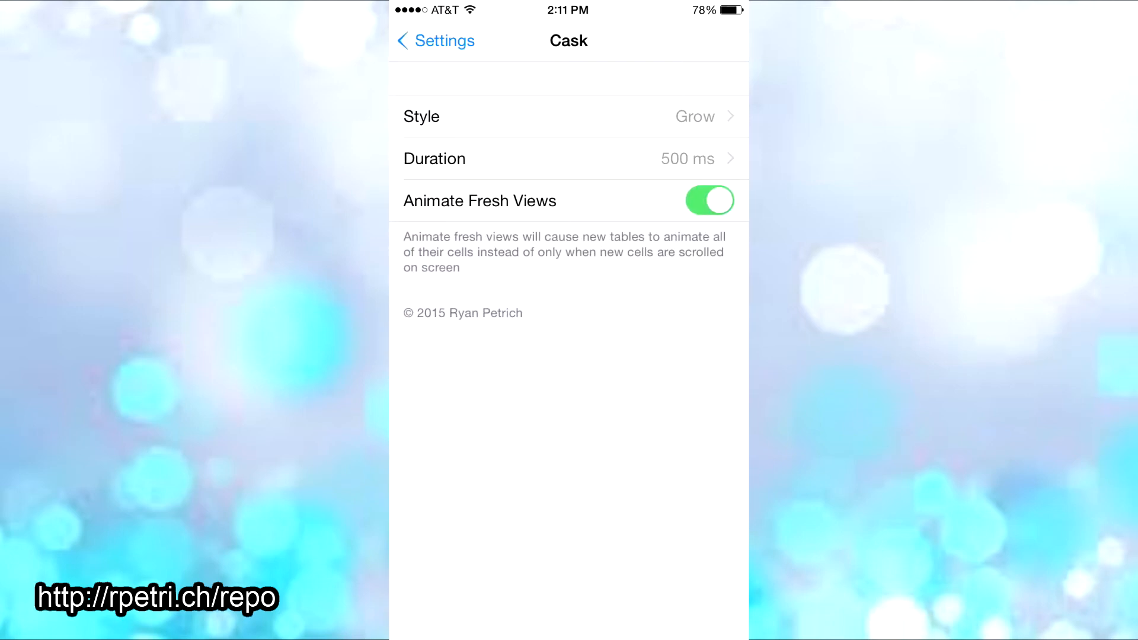
key(super)
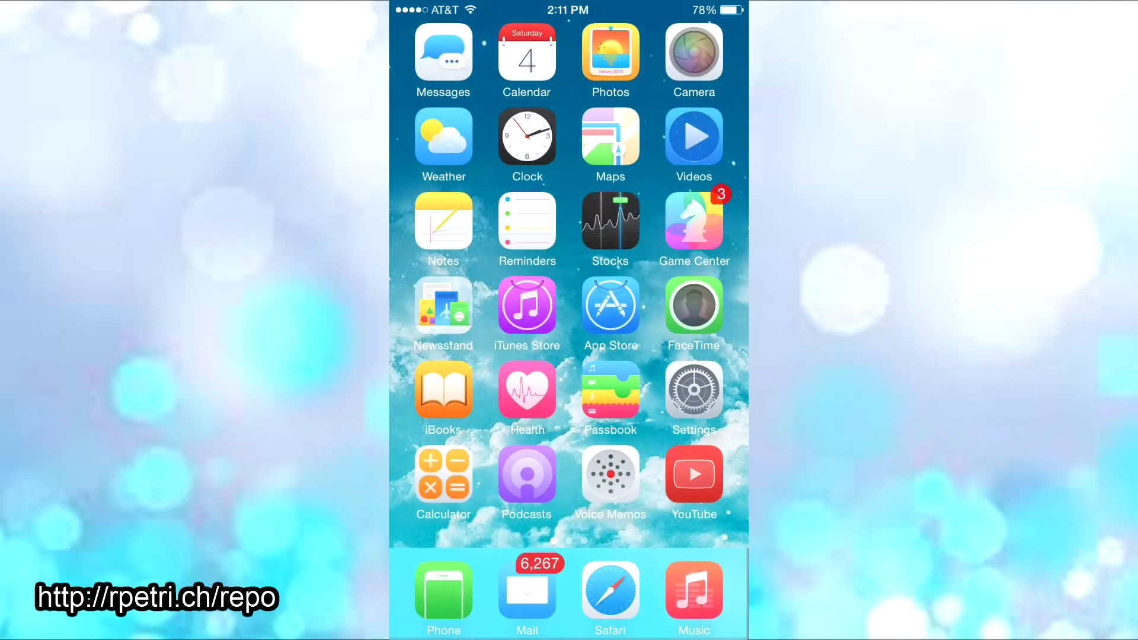